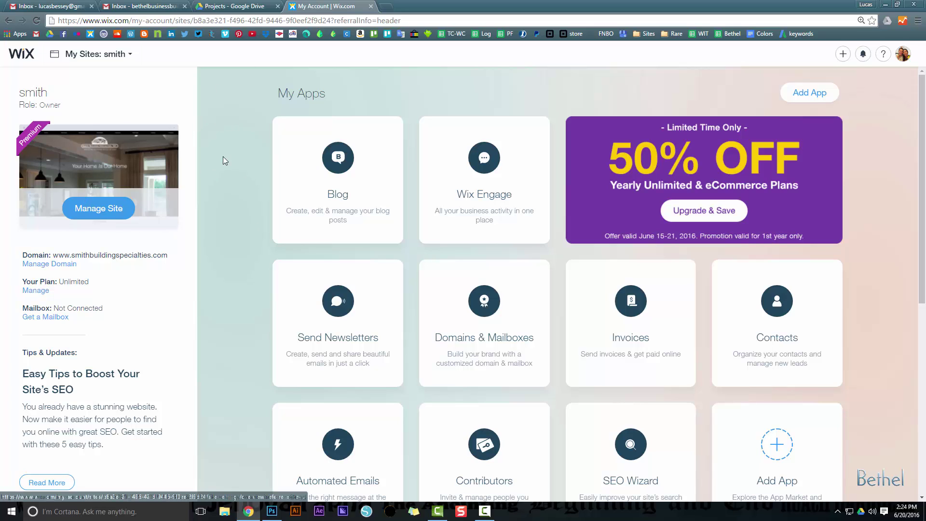
Step: Search Google for 'doors panama city fl' in a new tab, scan the results, then return to the Wix dashboard
key("ctrl+t")
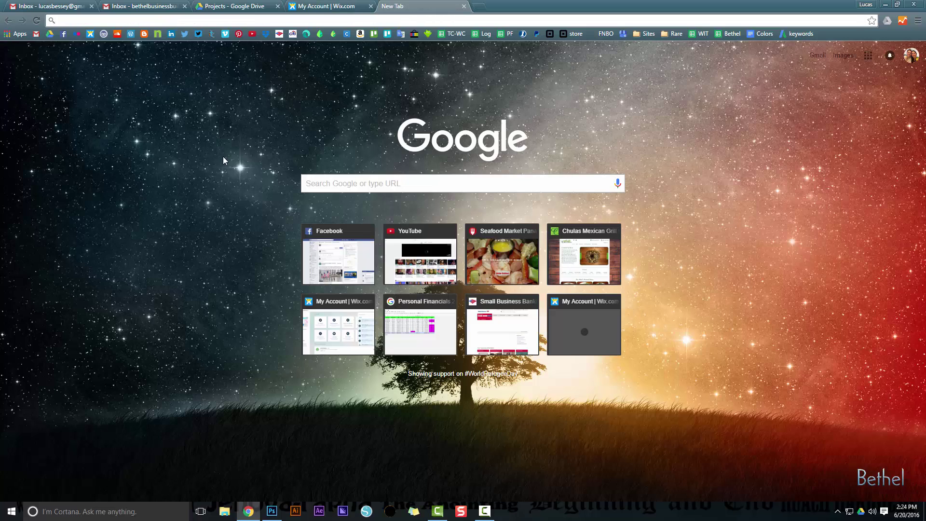
type("doors panama city fl")
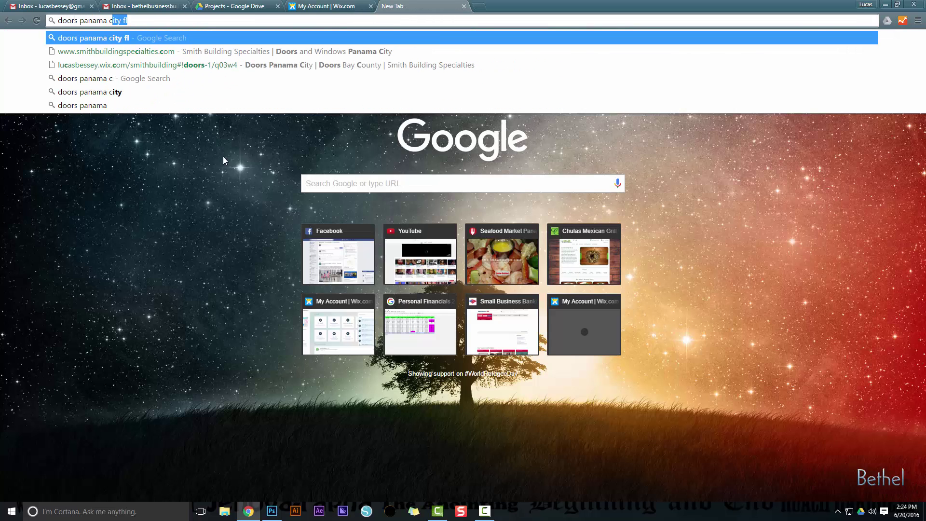
key("Return")
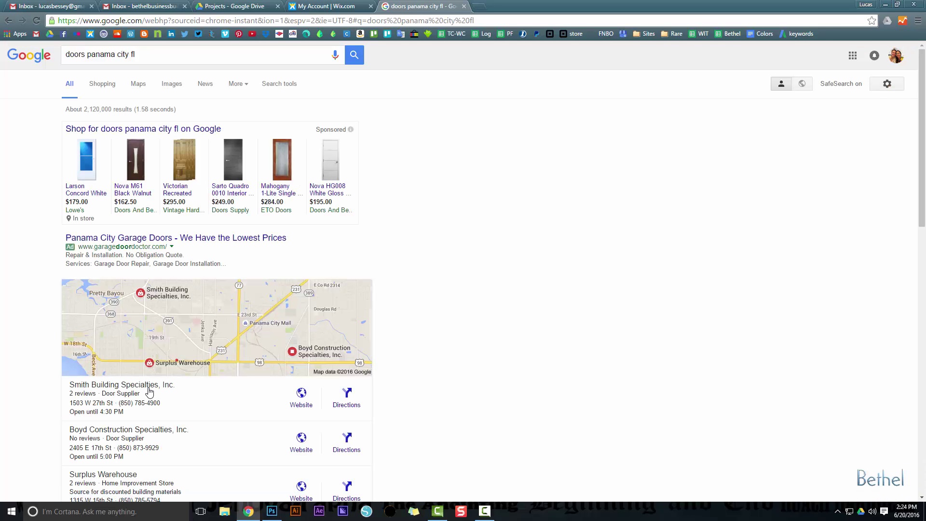
scroll(149, 391, "down", 4)
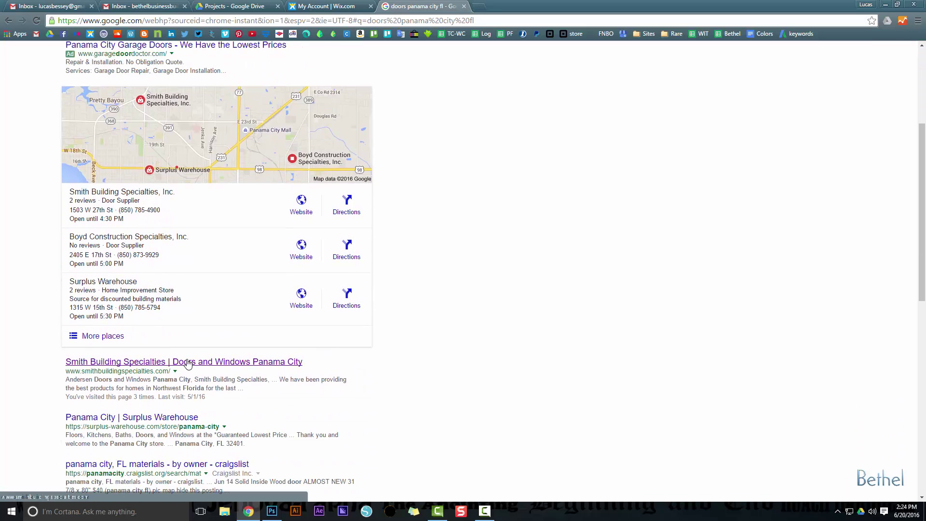
scroll(188, 364, "up", 2)
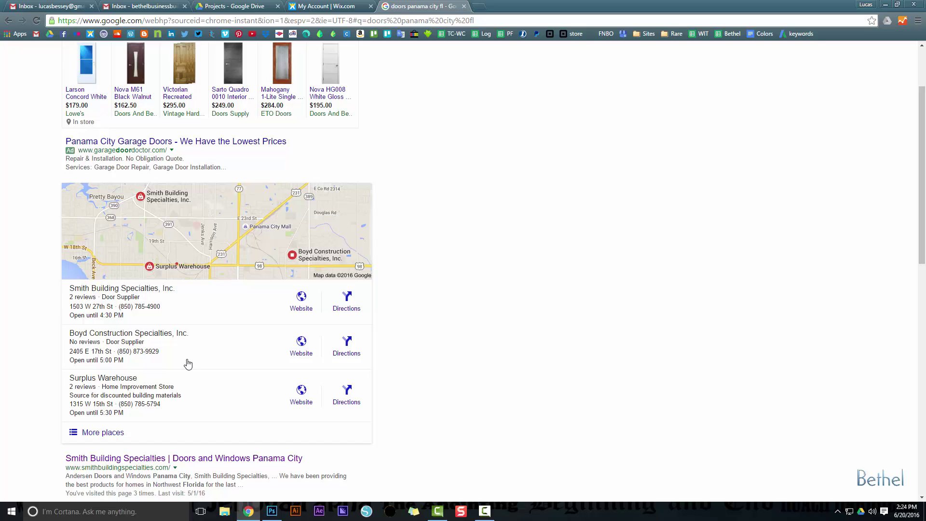
left_click(339, 9)
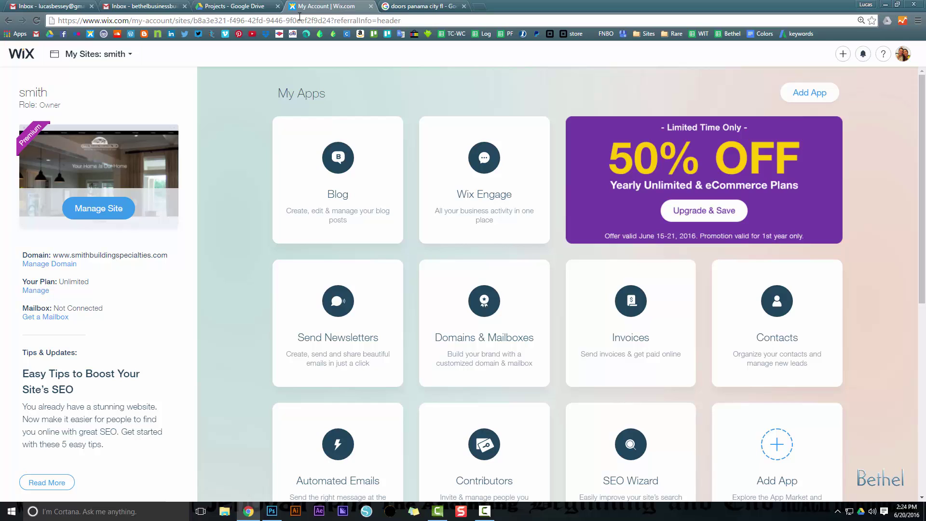
Step: Open the smith site's Site Manager and launch its home page in the Wix Editor
scroll(251, 188, "down", 1)
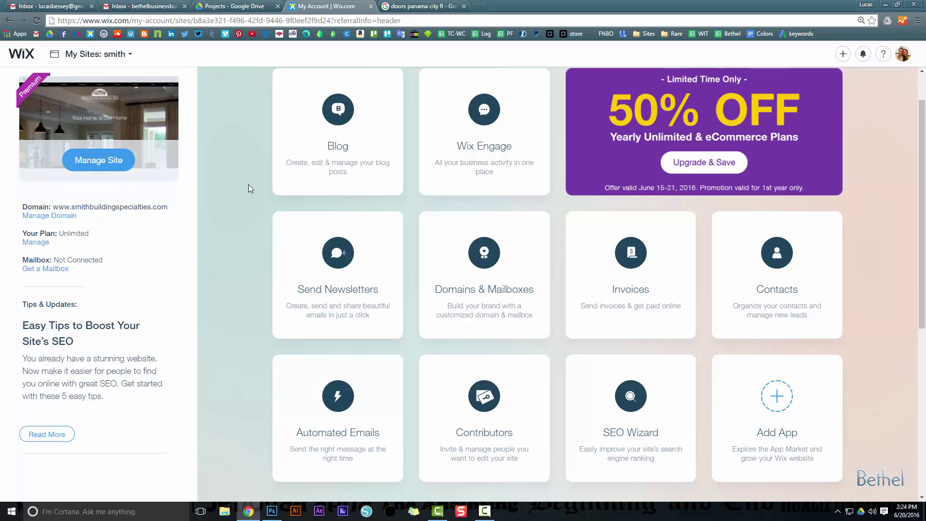
scroll(249, 188, "up", 1)
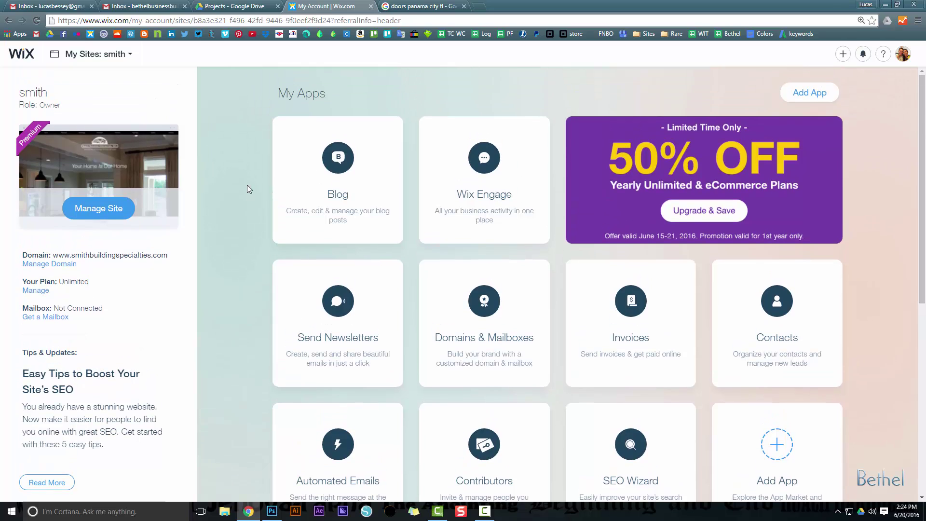
left_click(116, 216)
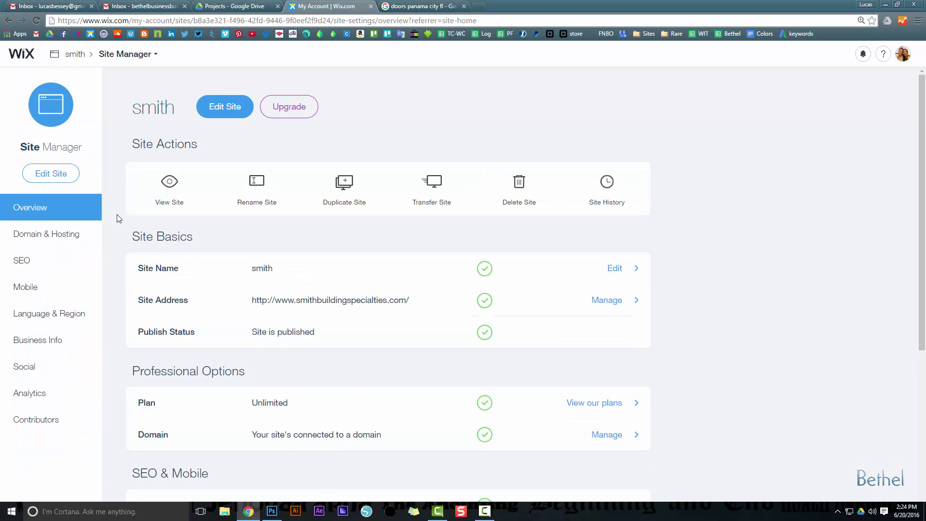
left_click(226, 115)
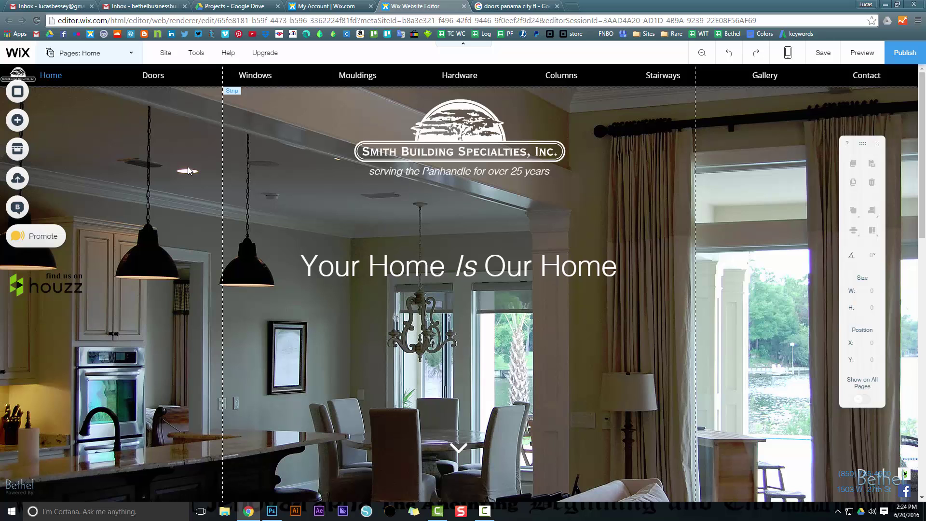
scroll(215, 193, "down", 3)
scroll(215, 193, "up", 4)
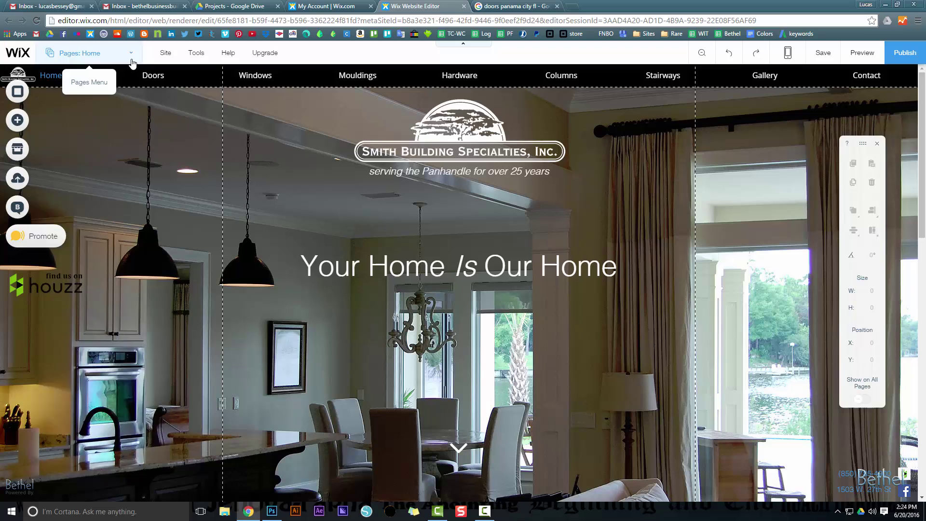
left_click(86, 54)
left_click(163, 119)
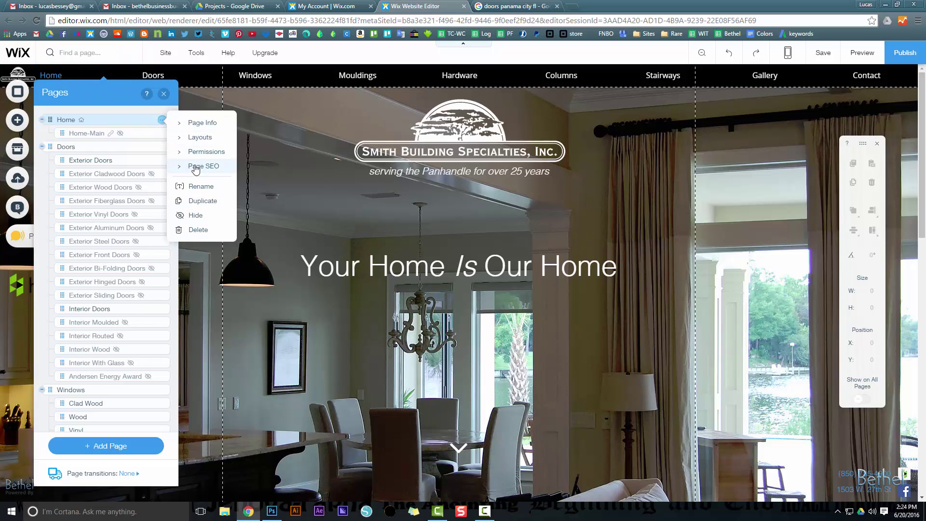
left_click(42, 120)
left_click(42, 137)
left_click(43, 154)
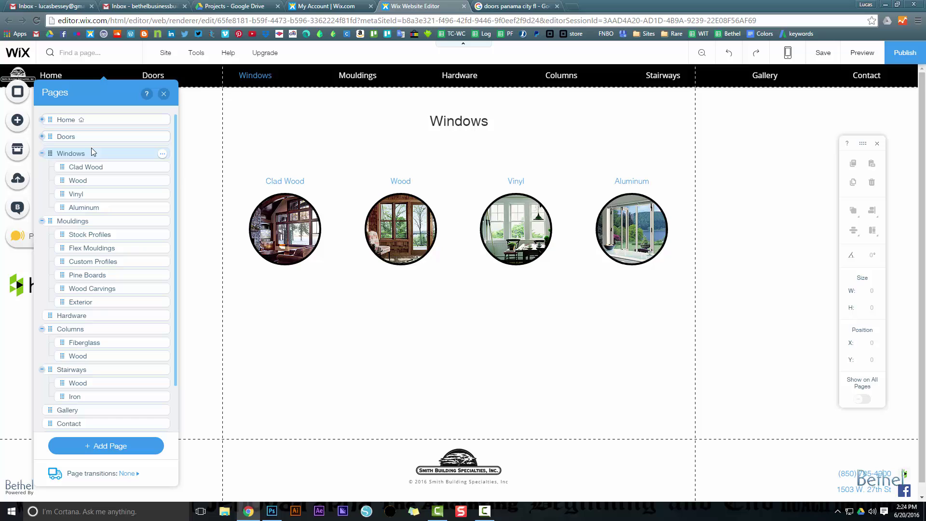
left_click(112, 120)
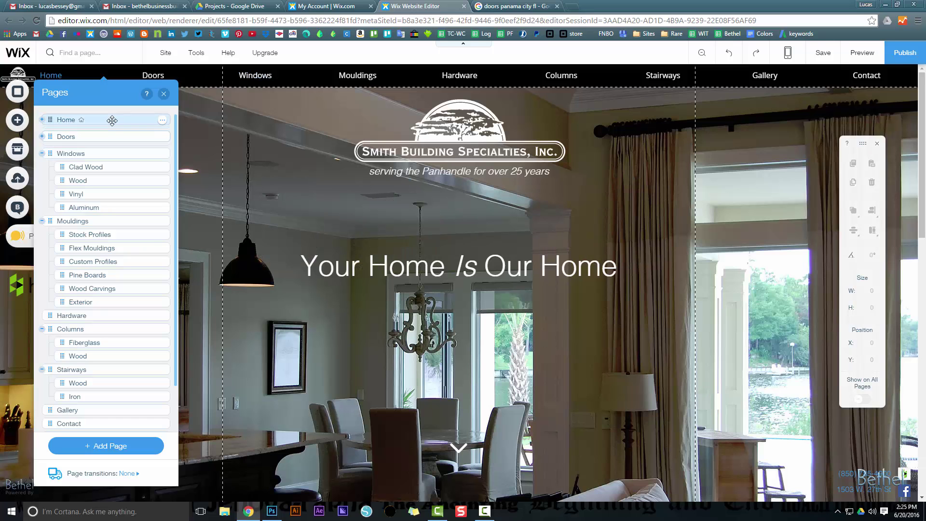
left_click(164, 95)
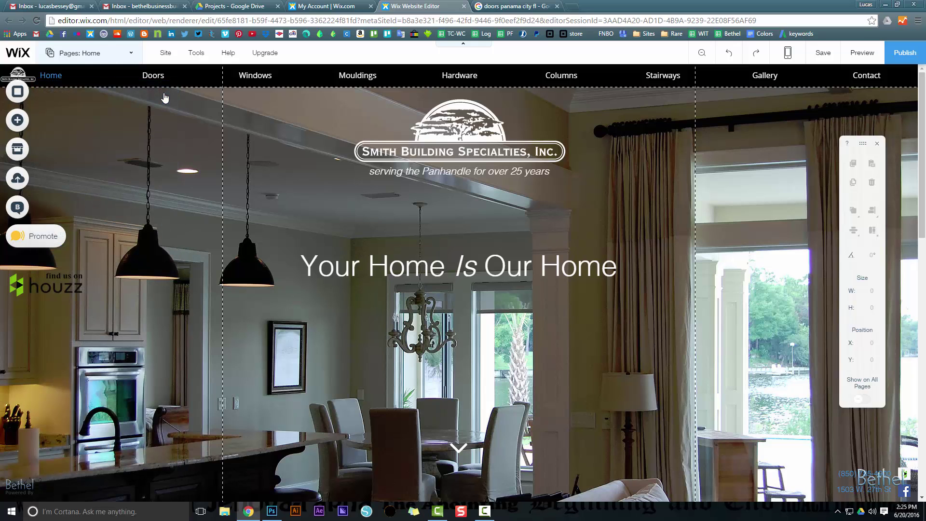
Step: Scroll the Home page down to the Our Products section with Doors, Windows and Mouldings images
scroll(287, 226, "down", 7)
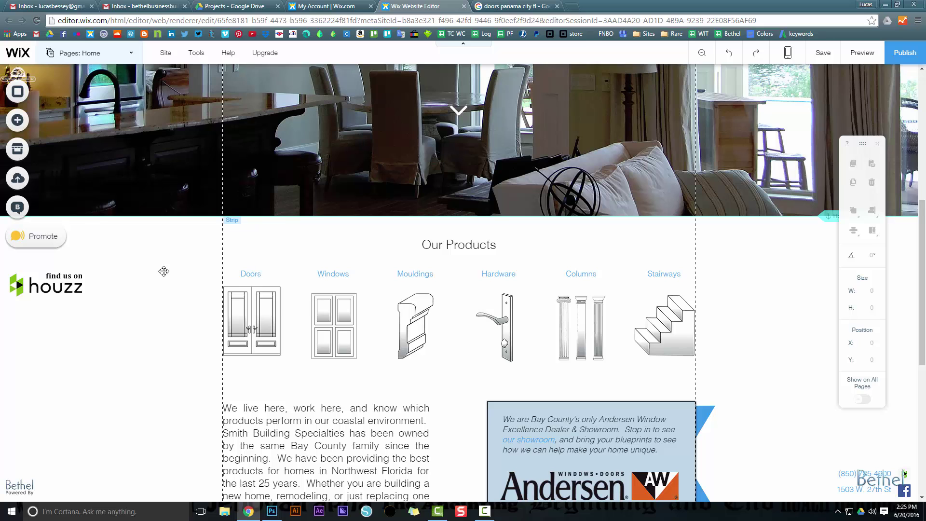
scroll(163, 271, "down", 3)
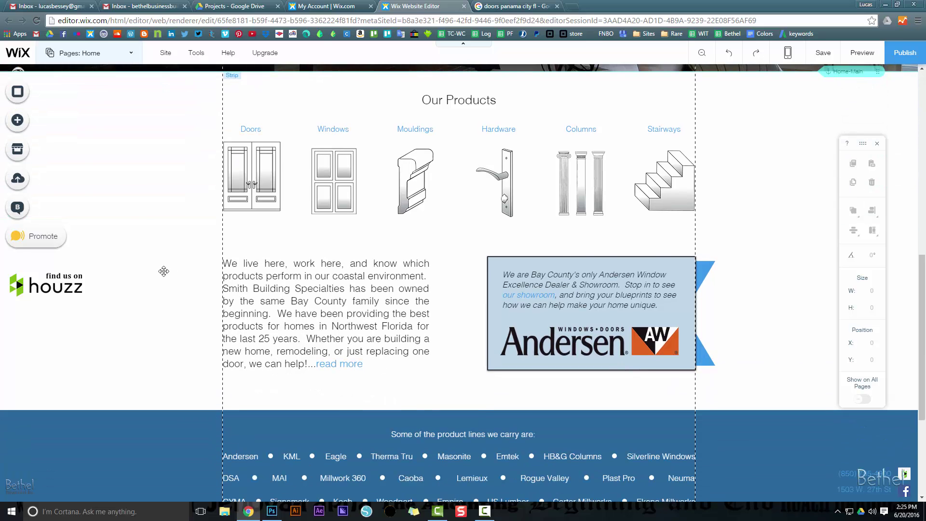
scroll(164, 271, "up", 2)
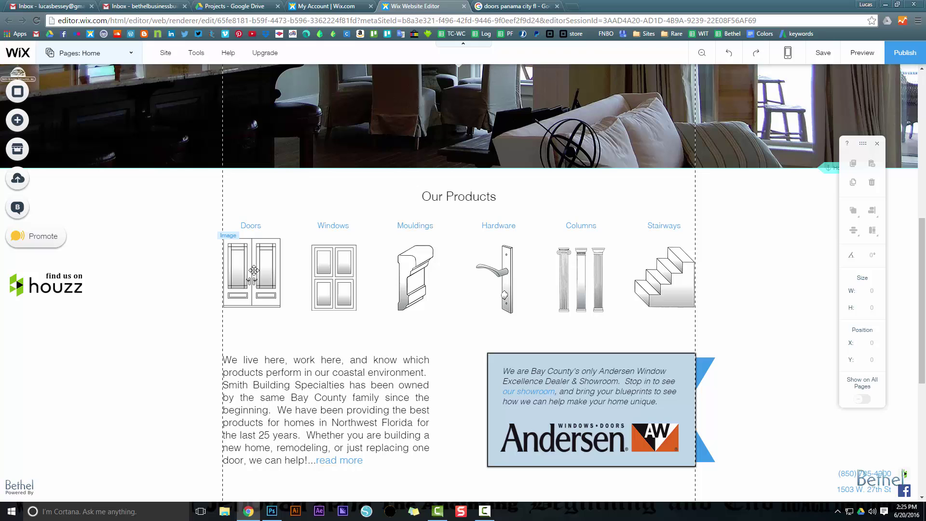
Step: Give the Doors product image the alt text and tooltip 'Doors Panama City FL'
left_click(254, 270)
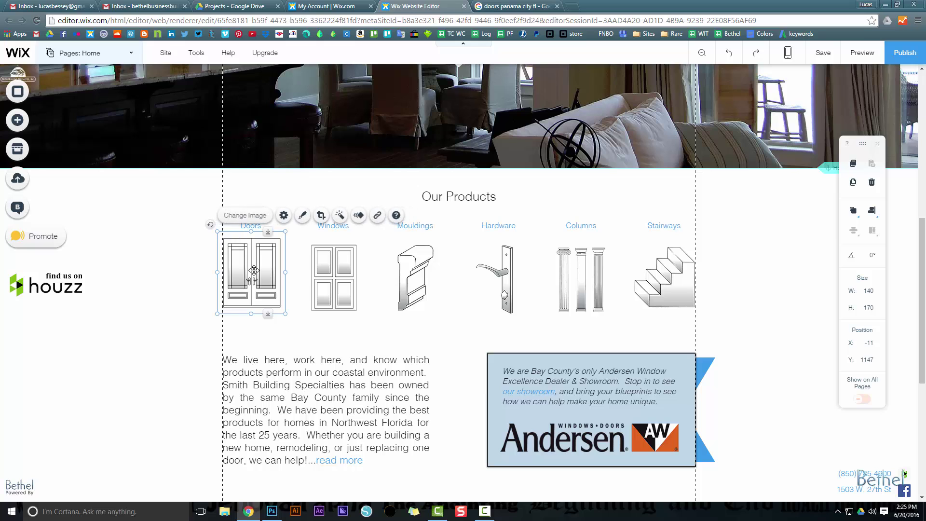
left_click(284, 216)
scroll(157, 227, "down", 3)
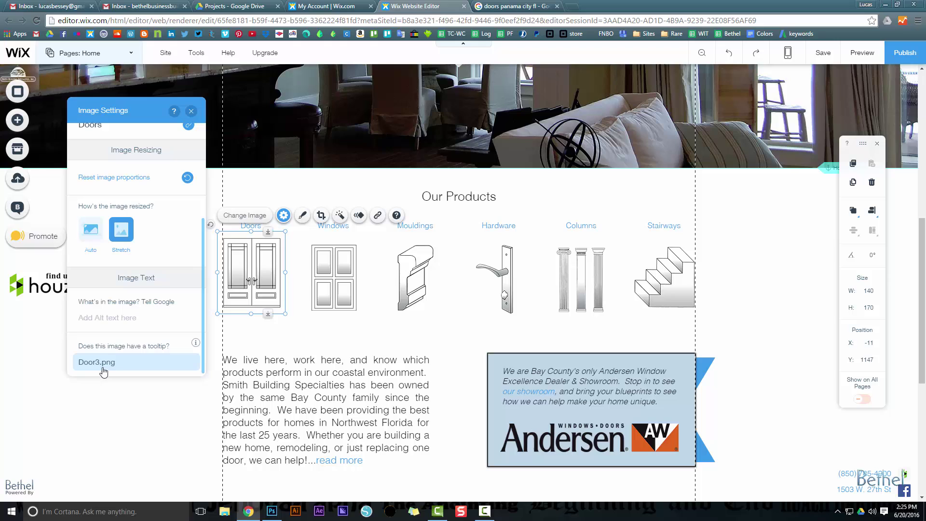
left_click(117, 322)
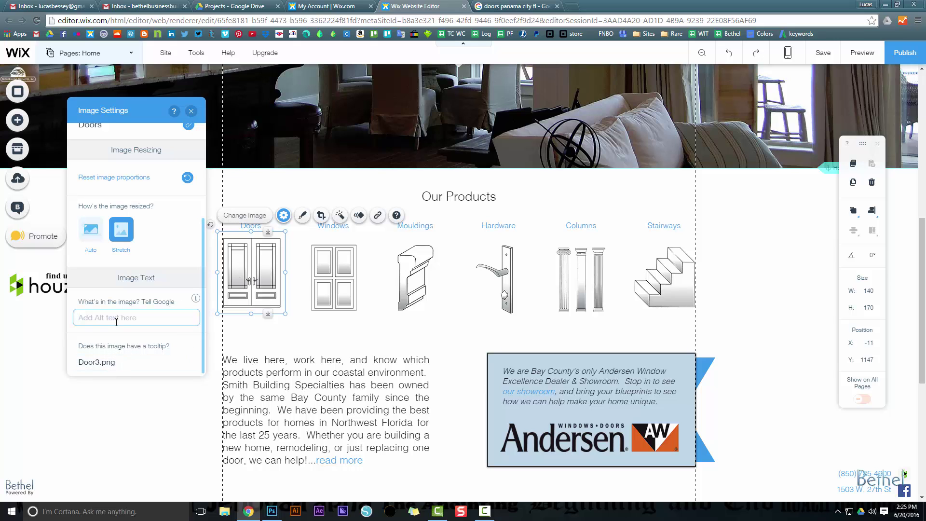
type("Doors Panama City FL")
key("Tab")
key("ctrl+a")
type("Doors Panama City FL")
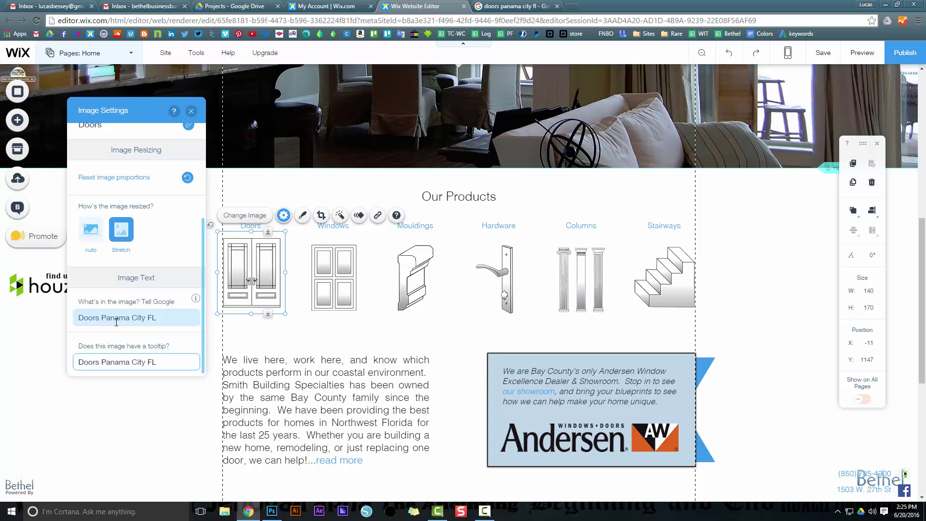
key("Return")
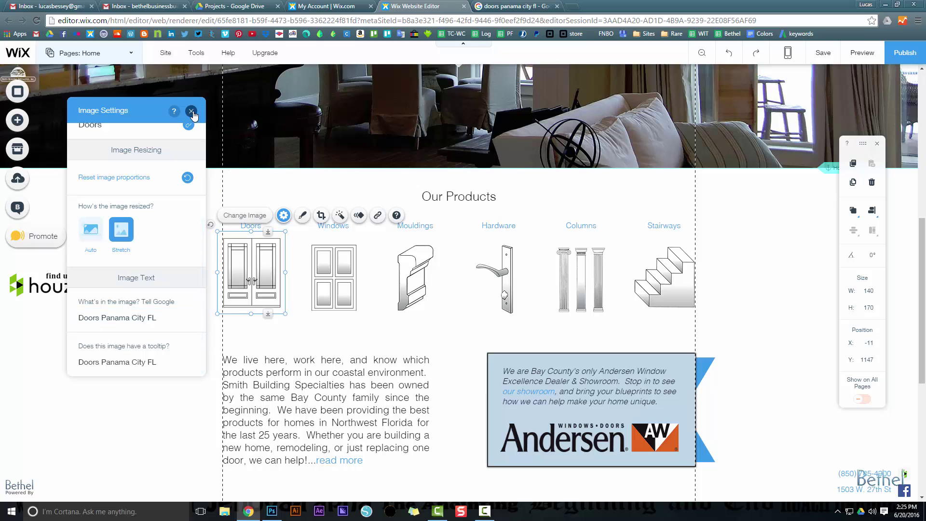
left_click(191, 111)
Step: Set the Windows product image's alt text to 'Windows Panama City Fl' and tooltip to 'Windows Bay County'
left_click(345, 282)
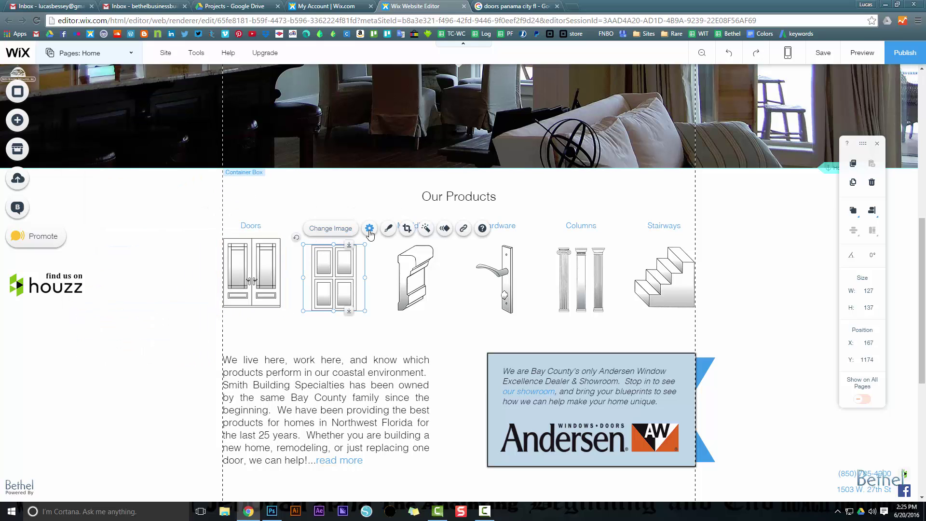
left_click(369, 228)
scroll(213, 323, "down", 3)
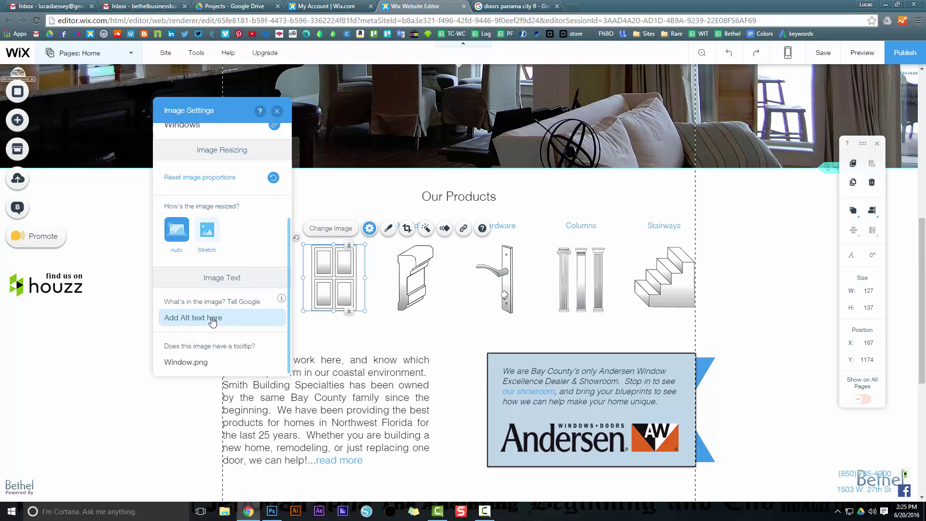
left_click(215, 317)
type("Win")
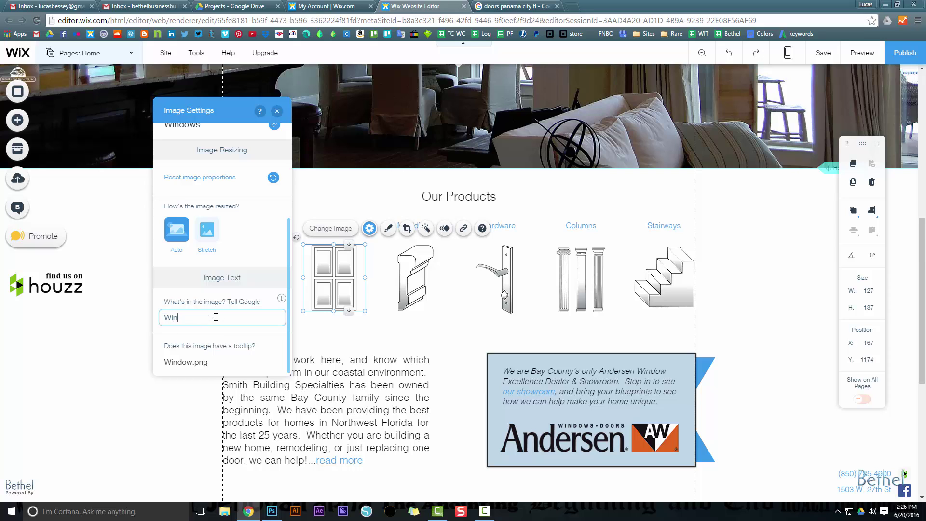
type("dows Panama City Fl")
key("Tab")
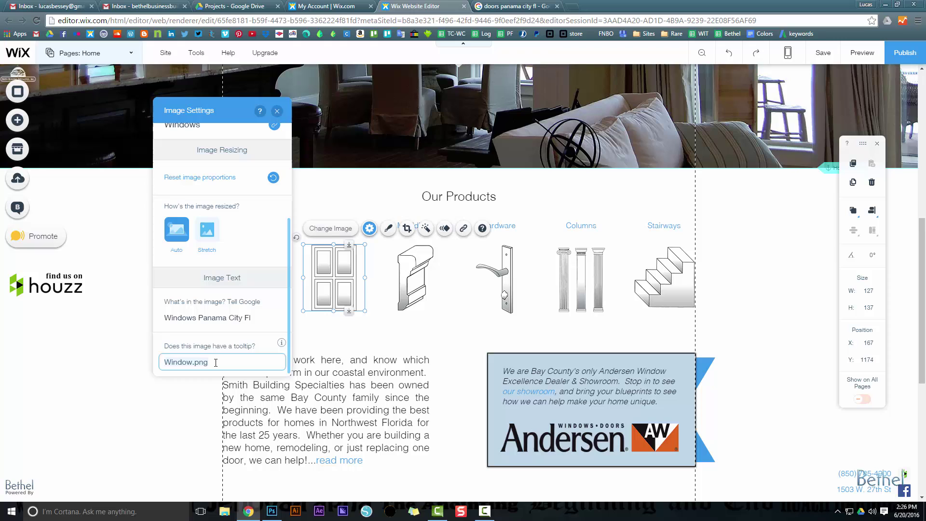
type("Wind")
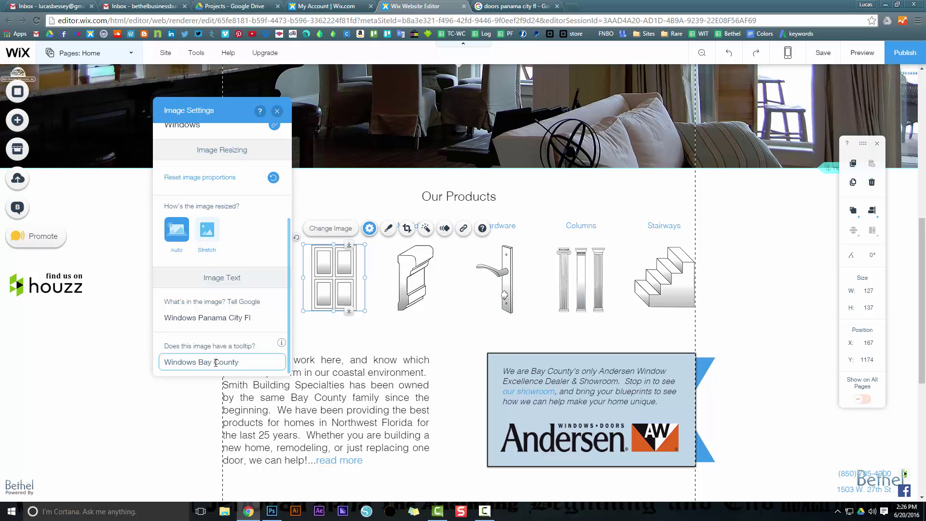
key("Return")
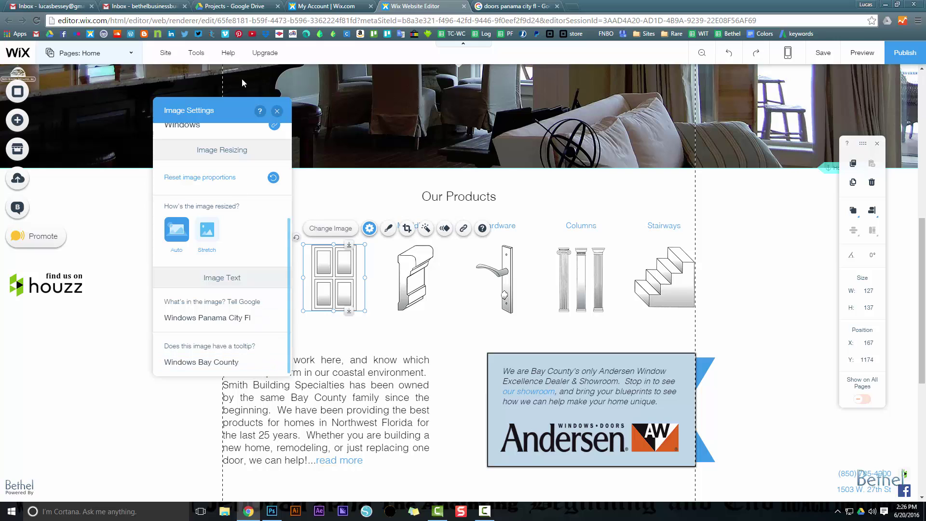
Step: Close the Windows image settings and scroll back to the top of the Home page
left_click(277, 112)
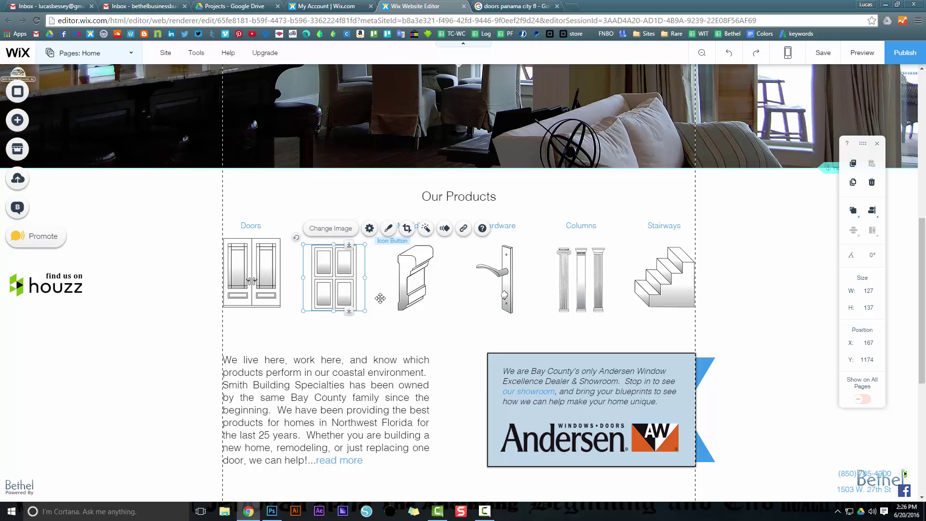
scroll(302, 304, "down", 4)
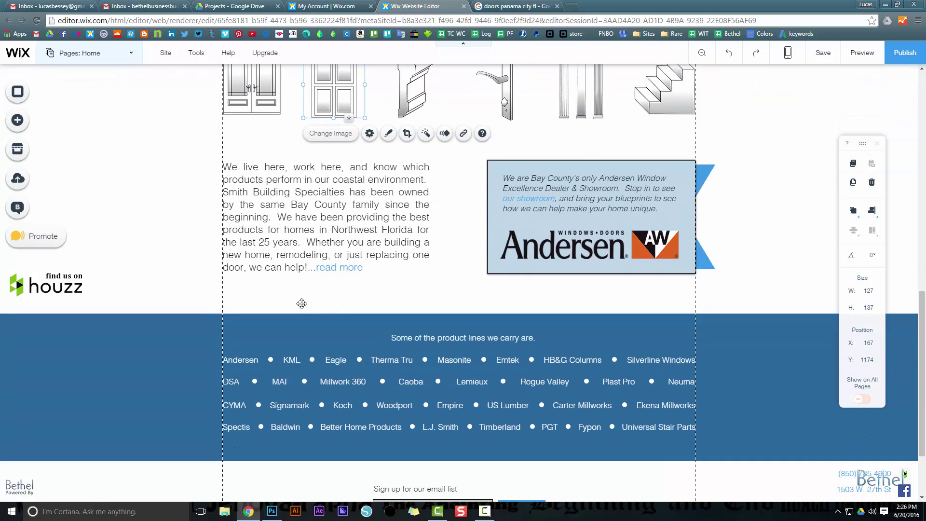
scroll(301, 304, "up", 5)
scroll(301, 304, "down", 3)
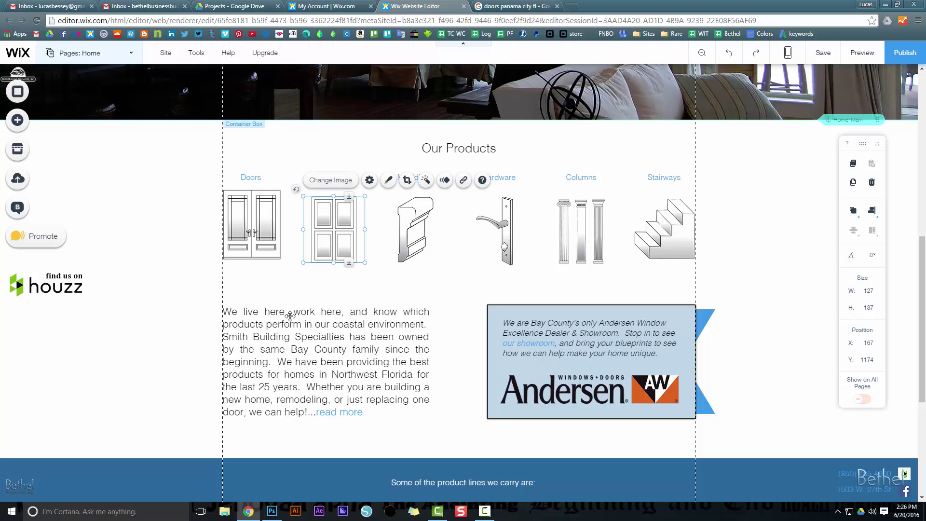
scroll(301, 304, "up", 4)
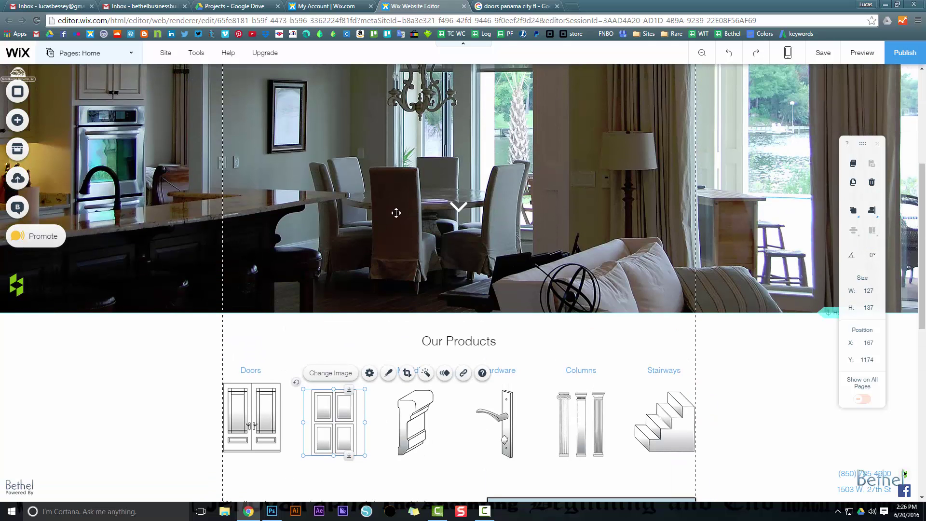
scroll(395, 211, "up", 4)
Step: Switch to the Clad Wood Windows page, preview it, and return to the editor
left_click(79, 53)
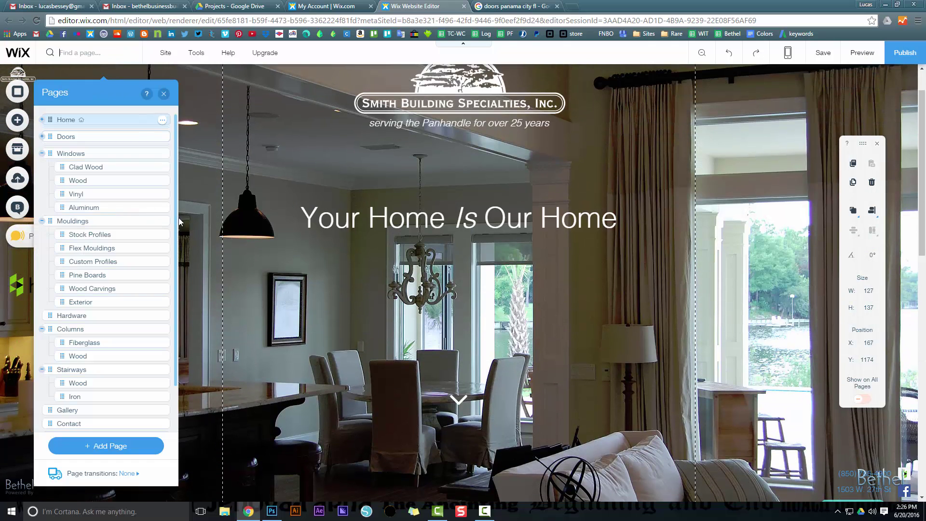
left_click(101, 169)
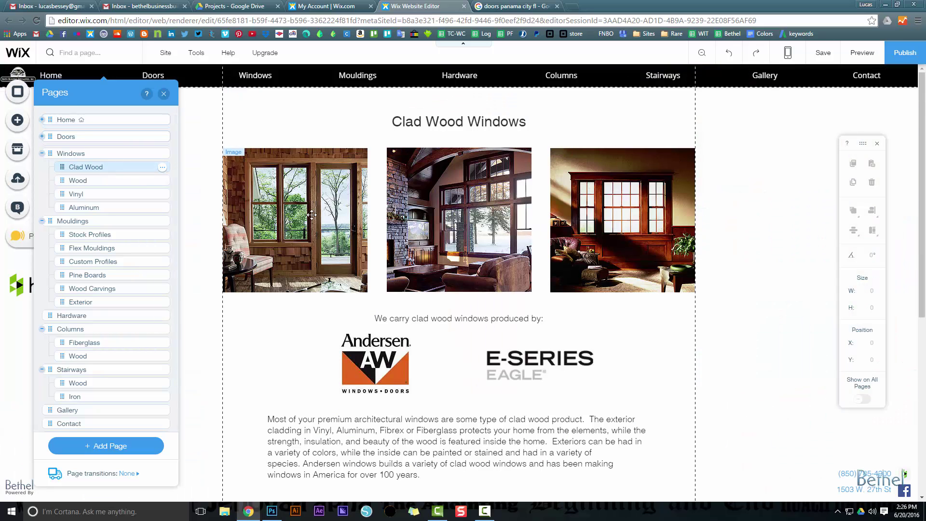
left_click(862, 54)
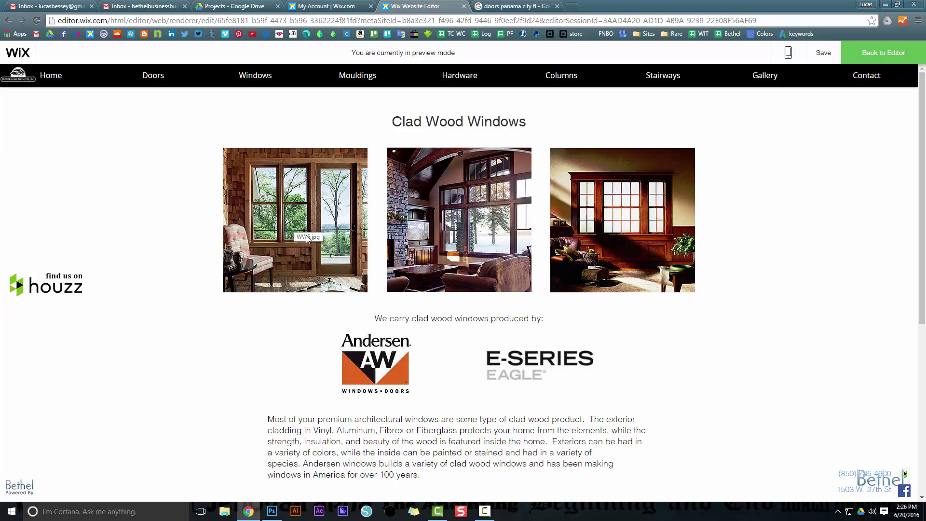
left_click(884, 55)
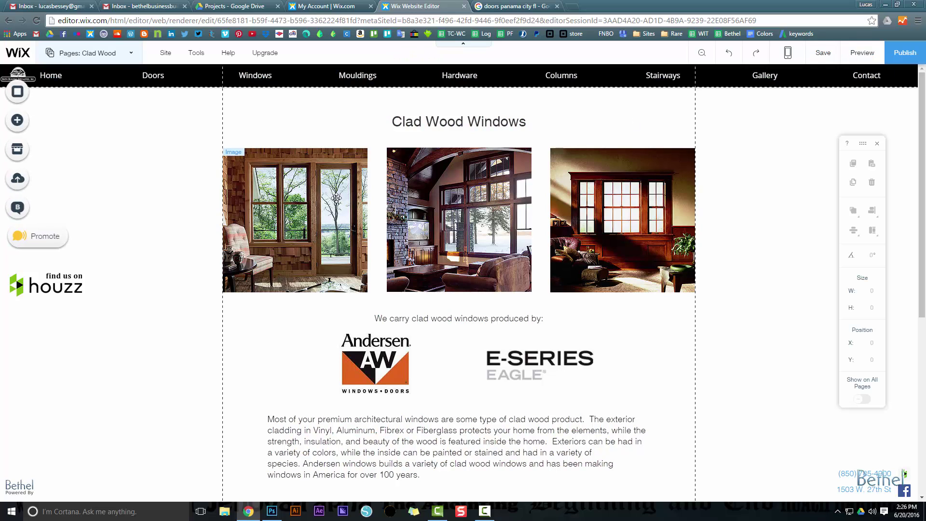
Step: Enter 'Clad Windows Panama City FL' as both alt text and tooltip on the first clad wood window photo
left_click(337, 199)
left_click(289, 131)
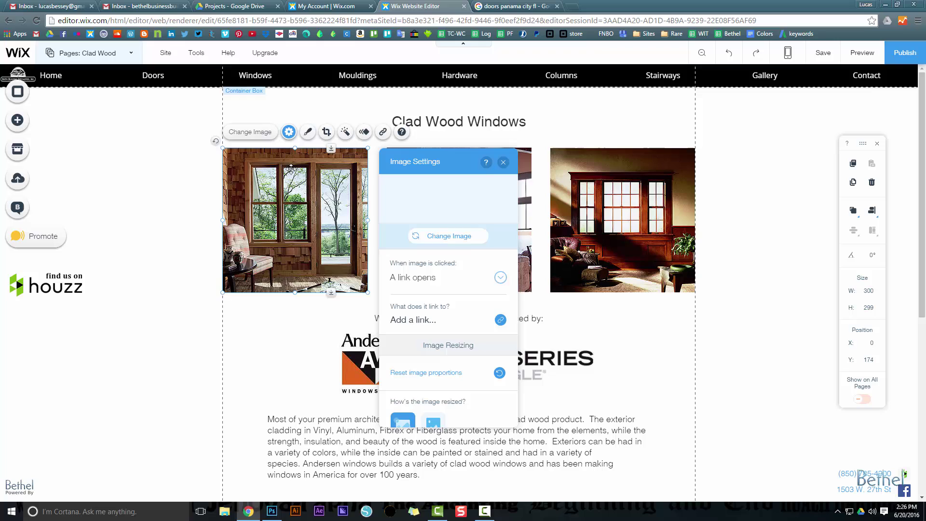
scroll(441, 350, "down", 3)
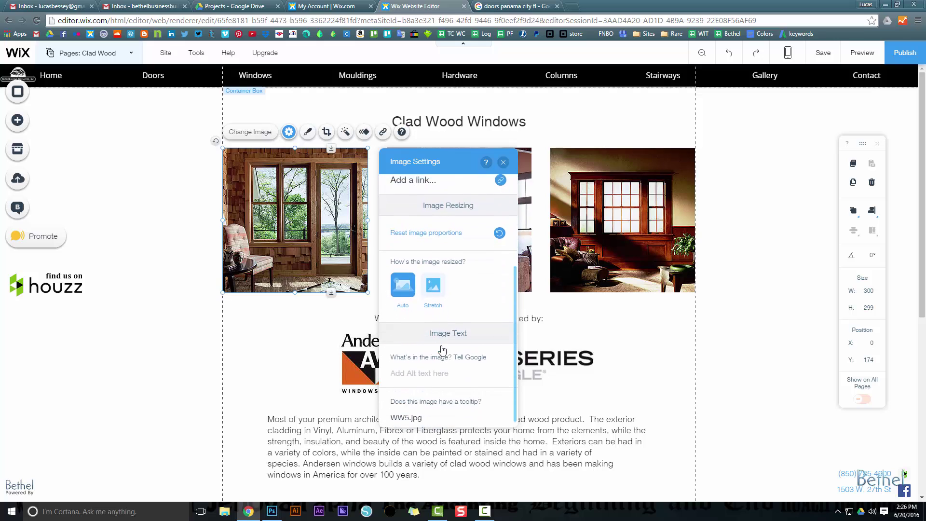
left_click(422, 366)
type("Clad Wid")
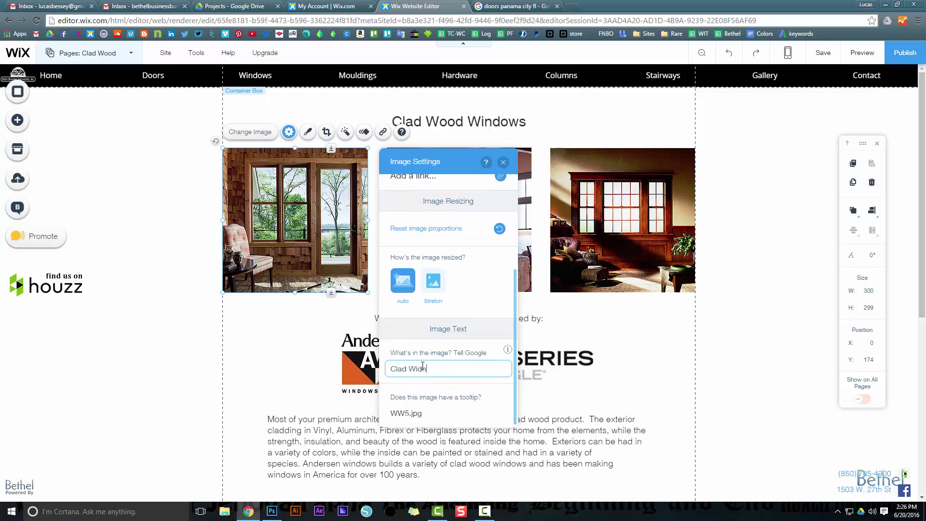
type("dows Panama City FL")
key("Tab")
type("Clad Windows Panama City FL")
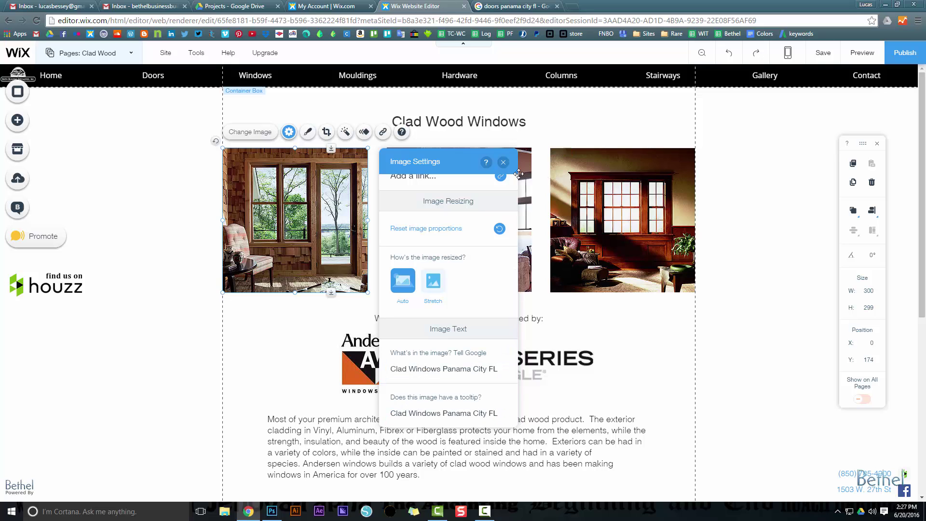
left_click(503, 162)
left_click(862, 52)
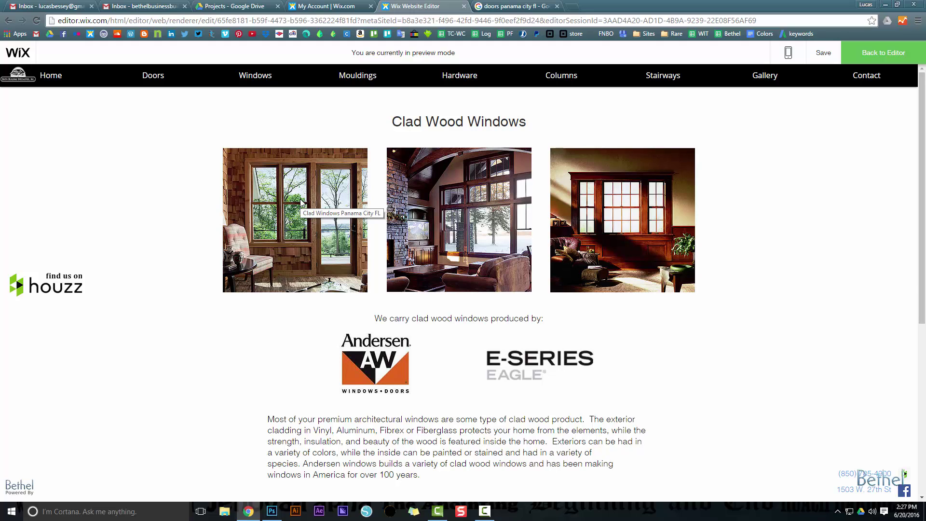
scroll(469, 278, "down", 4)
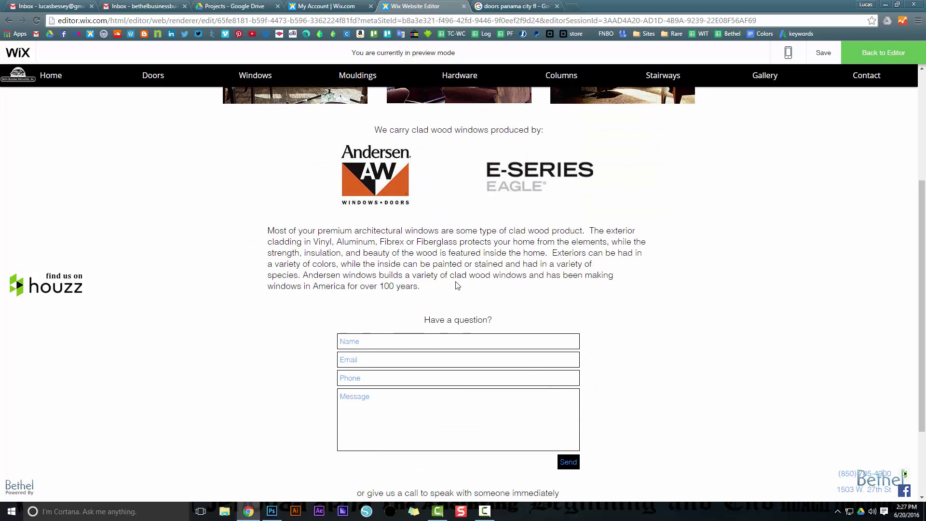
scroll(395, 283, "up", 2)
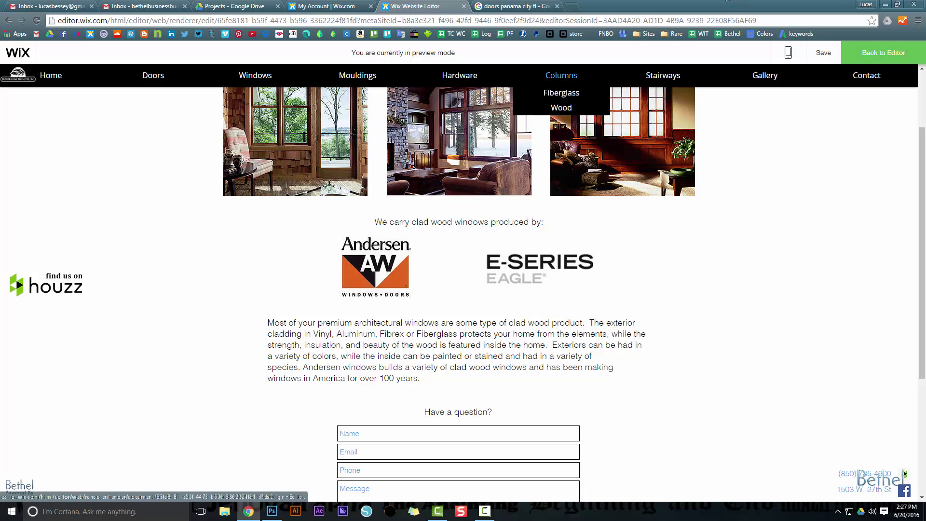
Step: Back in the editor, give the Andersen logo the alt text 'Andersen windows Panama City FL'
left_click(883, 53)
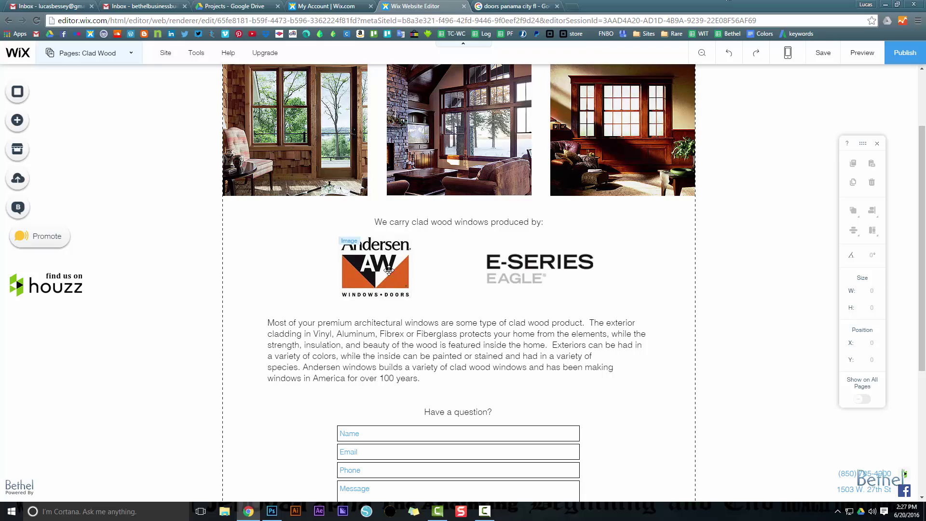
left_click(404, 238)
left_click(404, 220)
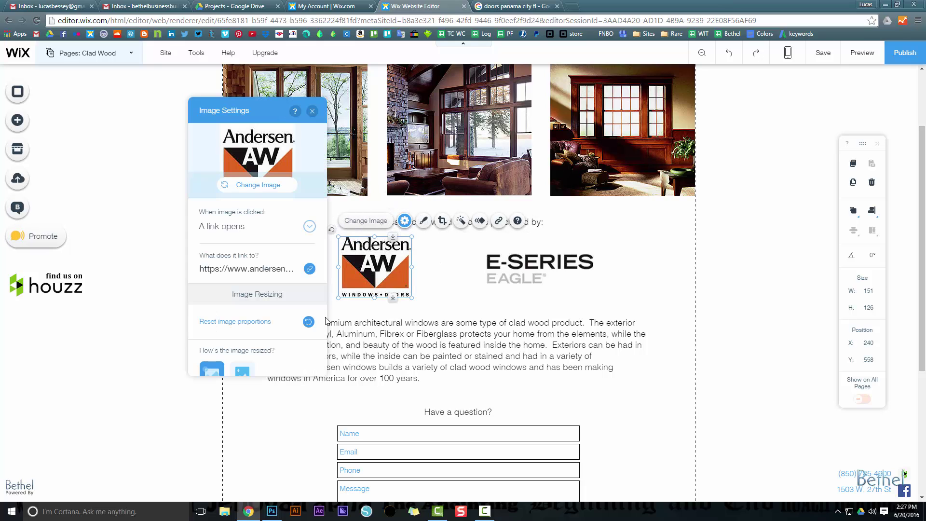
scroll(255, 289, "down", 3)
left_click(245, 319)
type("Andersen i")
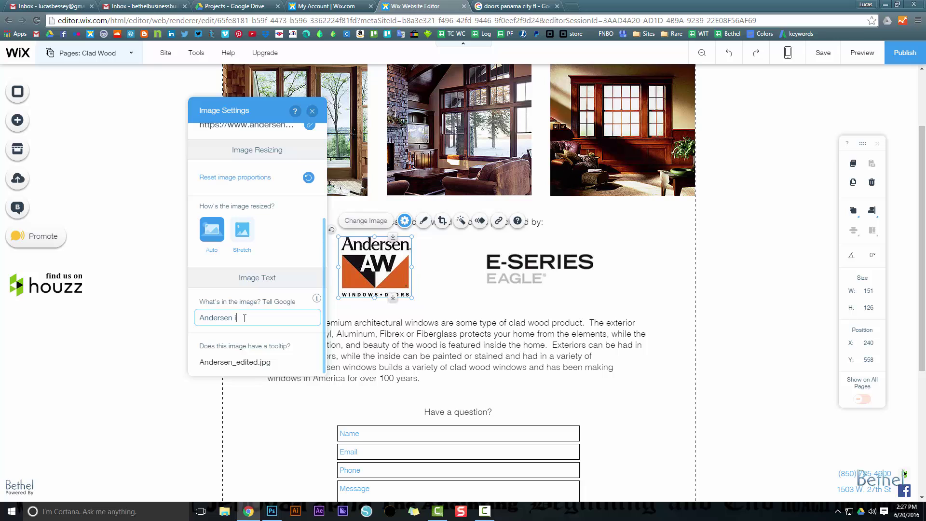
type("ndows Panama City FL")
key("Tab")
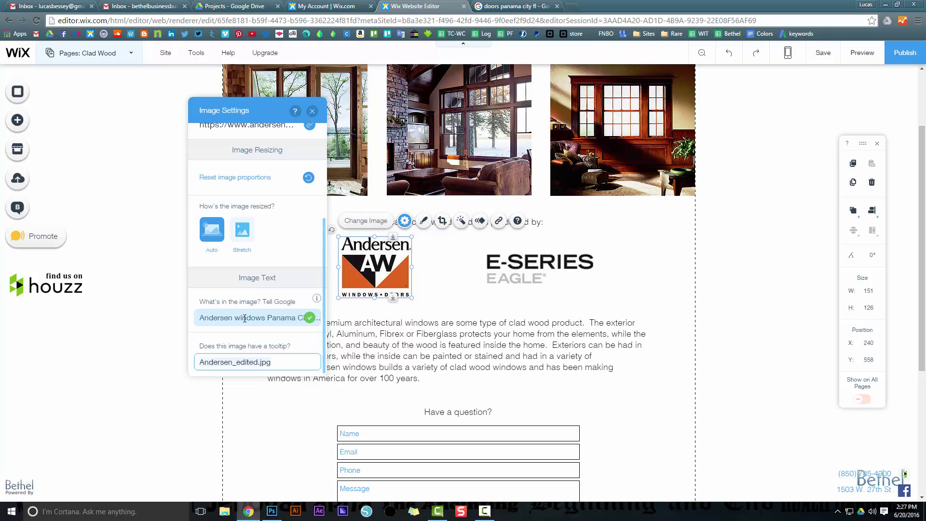
Step: Copy the alt text into the Andersen logo's tooltip, replacing the Andersen_edited.jpg filename
left_click(245, 319)
key("ctrl+a")
key("ctrl+c")
key("Tab")
key("ctrl+v")
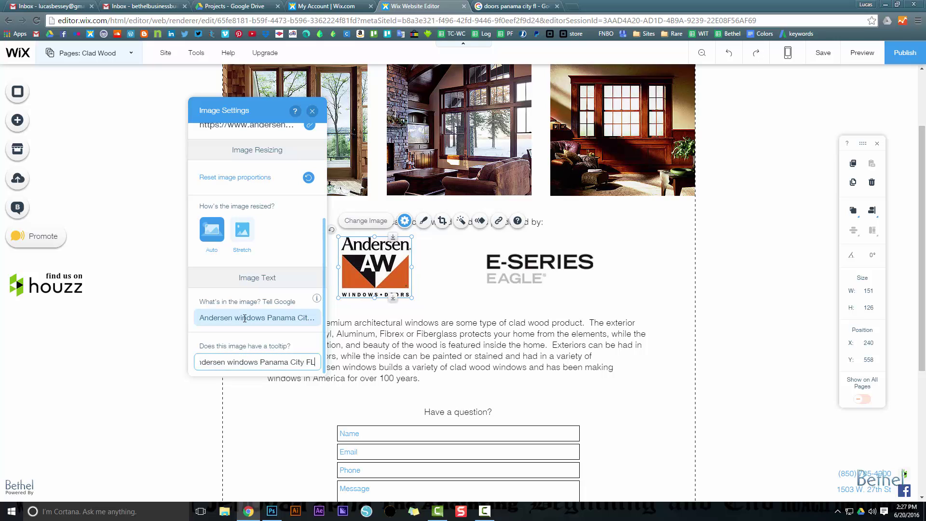
key("Return")
left_click(312, 111)
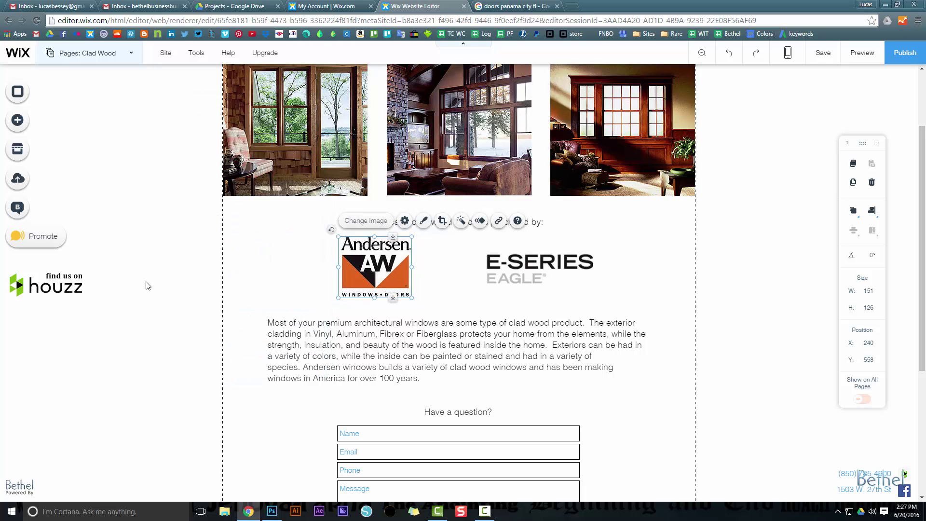
scroll(148, 285, "up", 2)
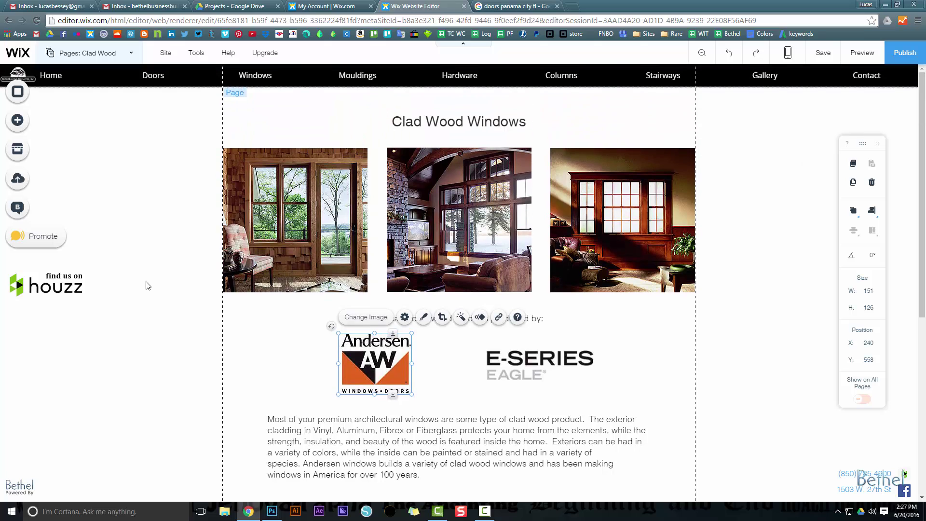